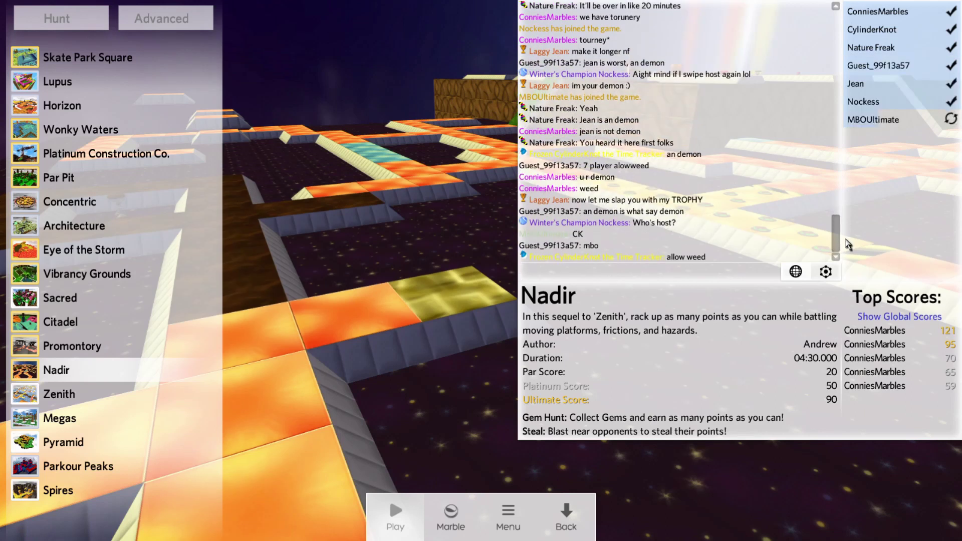
mouse_move(837, 233)
left_mouse_down()
mouse_move(841, 144)
mouse_move(840, 258)
left_mouse_up()
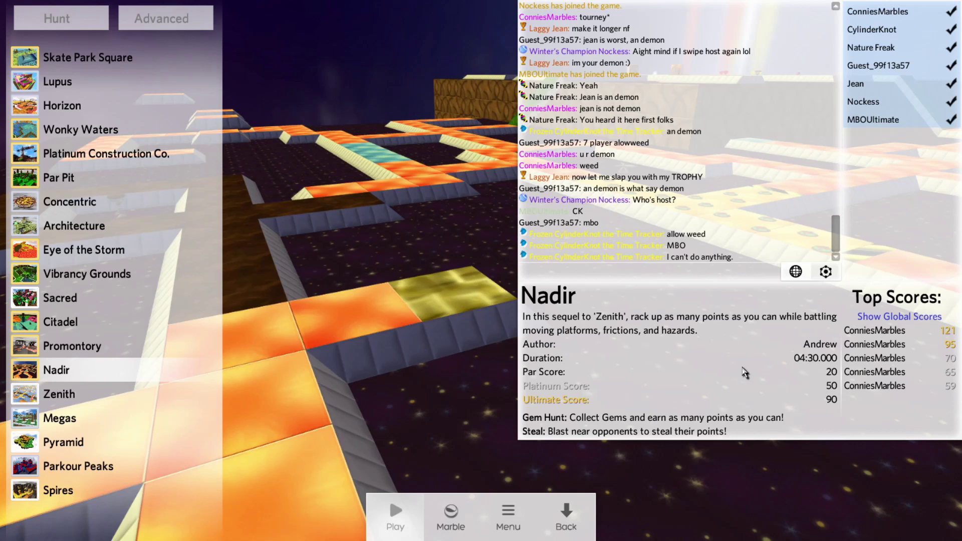
type("gurst r u going to b")
type("e winner")
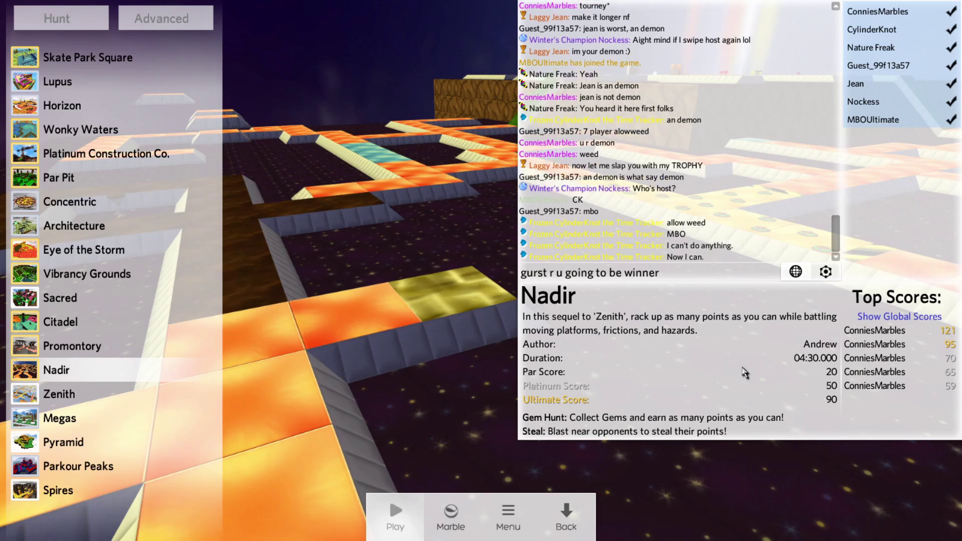
type(" of tour")
type("ning ment")
Send a lobby chat message asking the guest whether they will win the tournament.
key("Return")
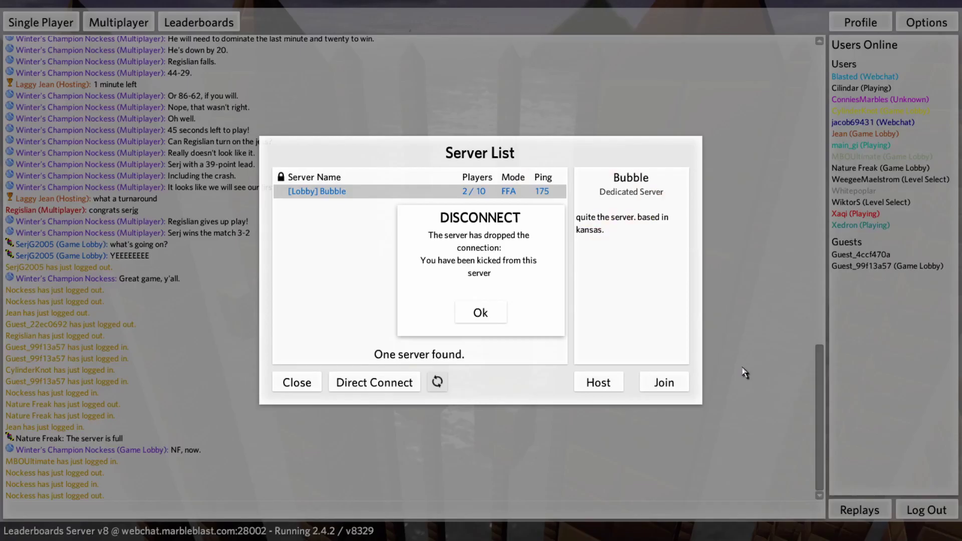
Join the [Lobby] Bubble server from the Server List to return to the Nadir lobby.
left_click(482, 313)
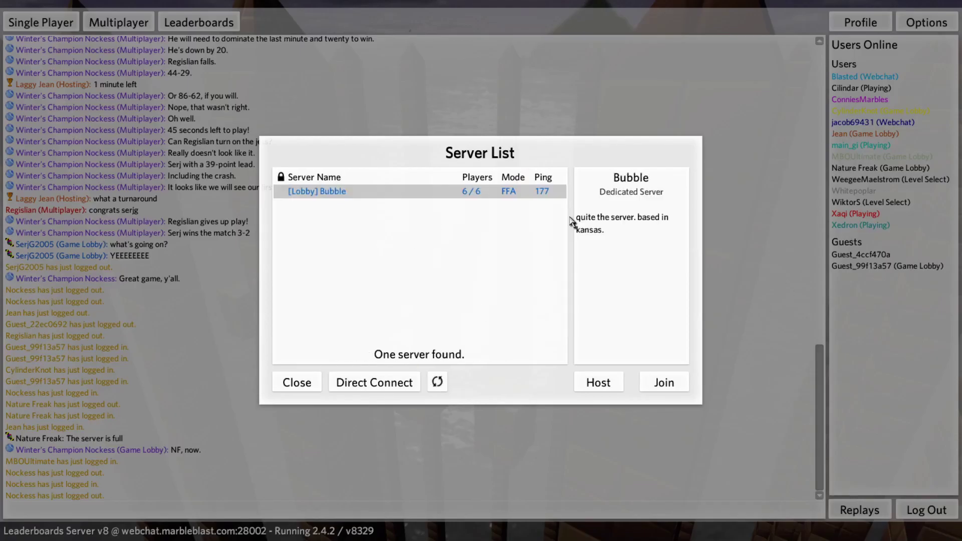
left_click(664, 383)
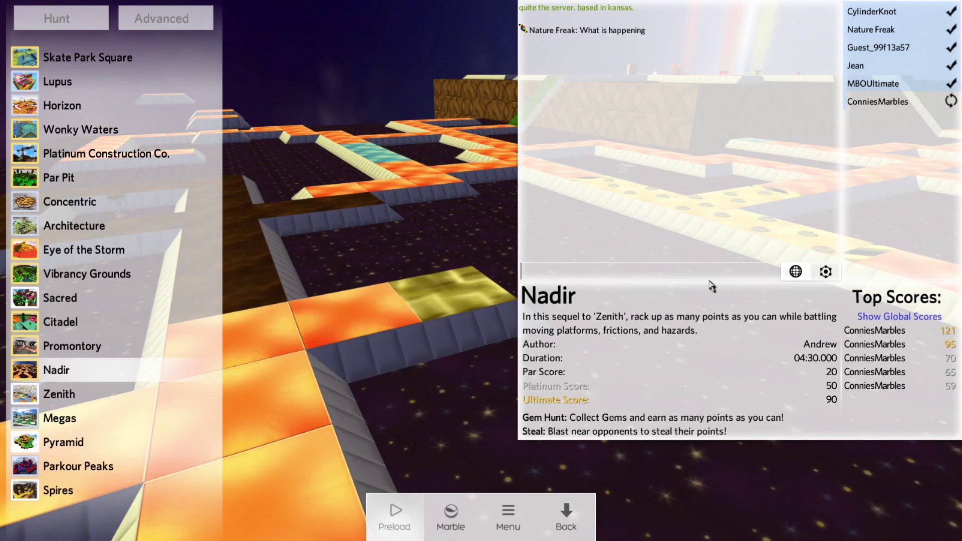
type("fuck yuall for kicking me yal")
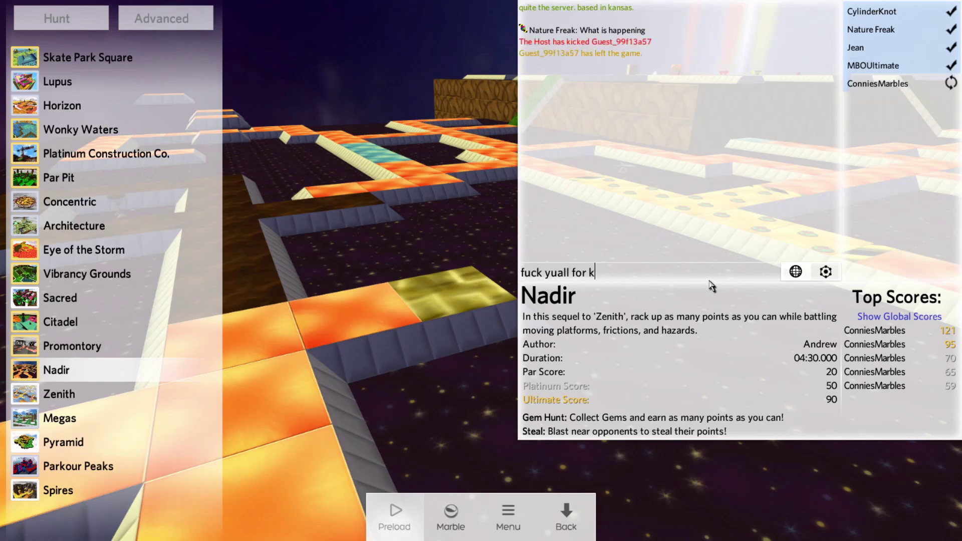
type("l are giving into the i")
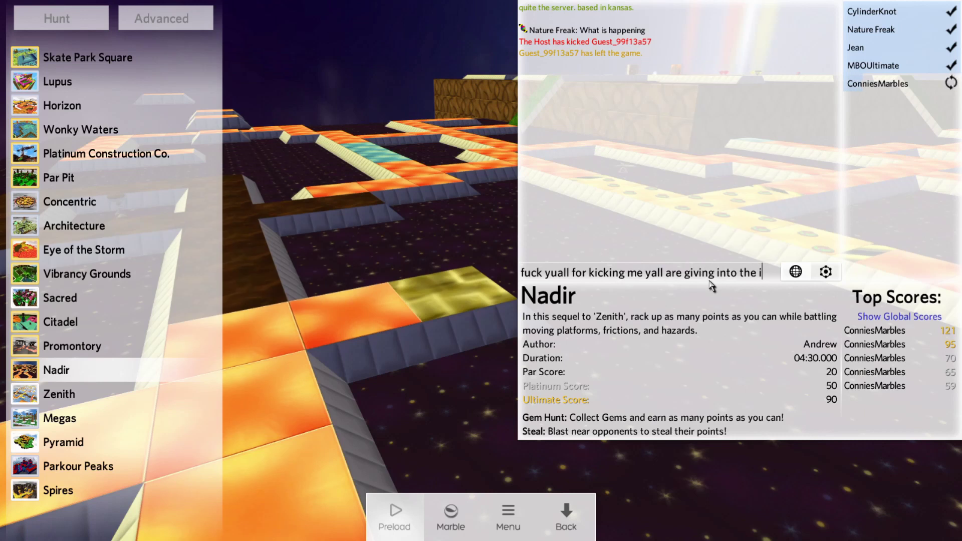
type("llumiguest")
Send a complaint about being kicked, then a joke about the guest's real purpose.
key("Return")
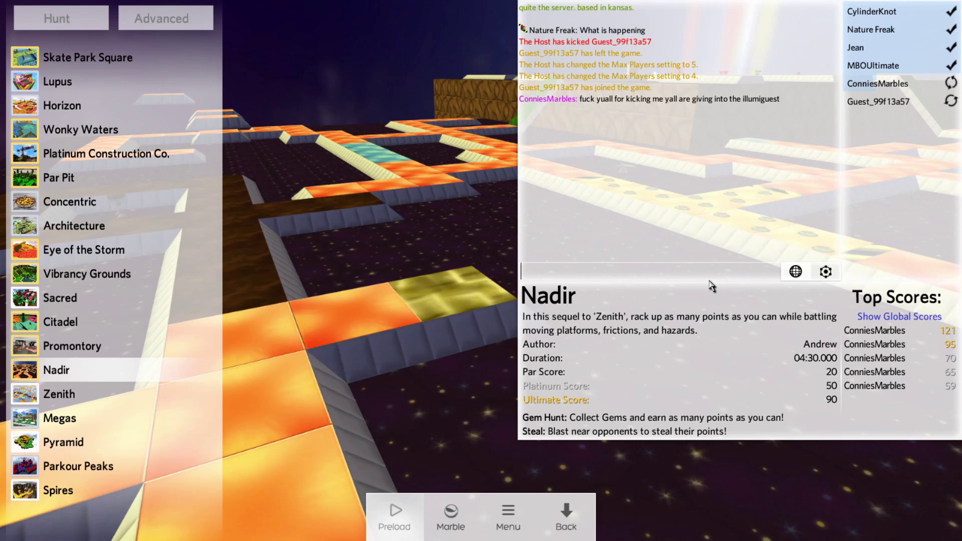
type("the ")
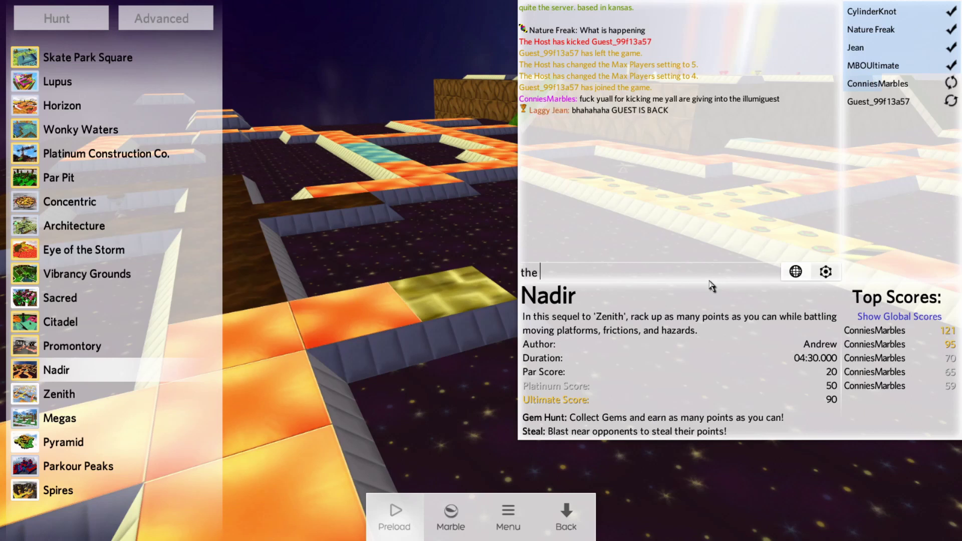
type("guests whole pur")
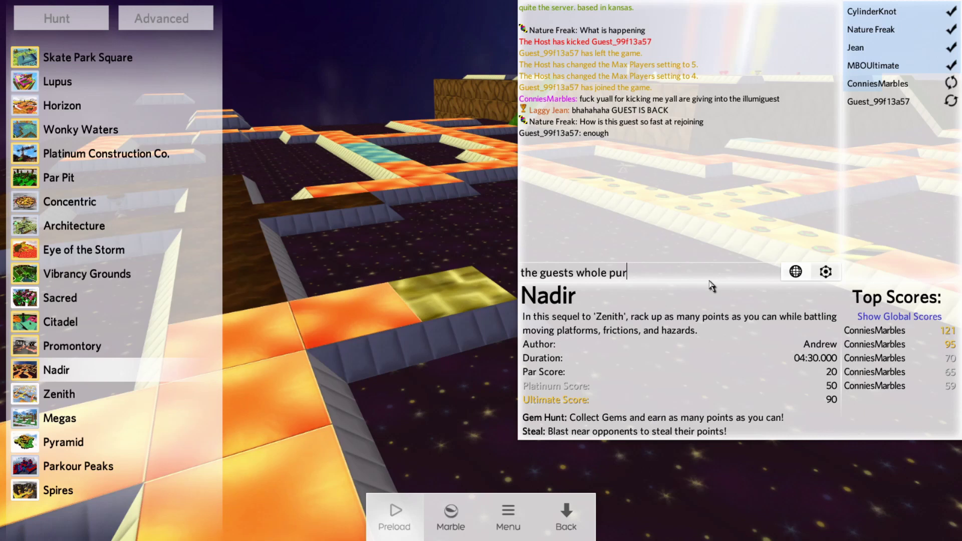
type("pose is to tak")
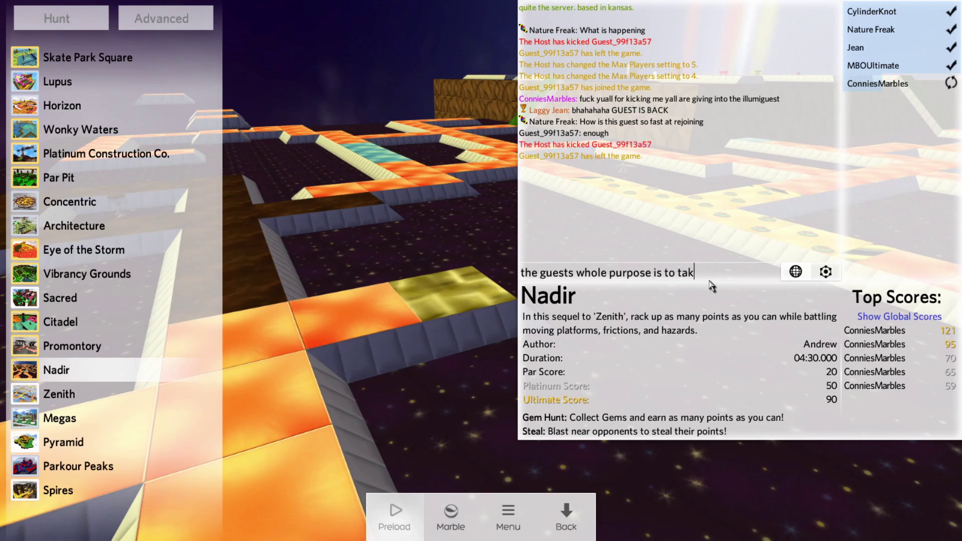
type("e over the united sta")
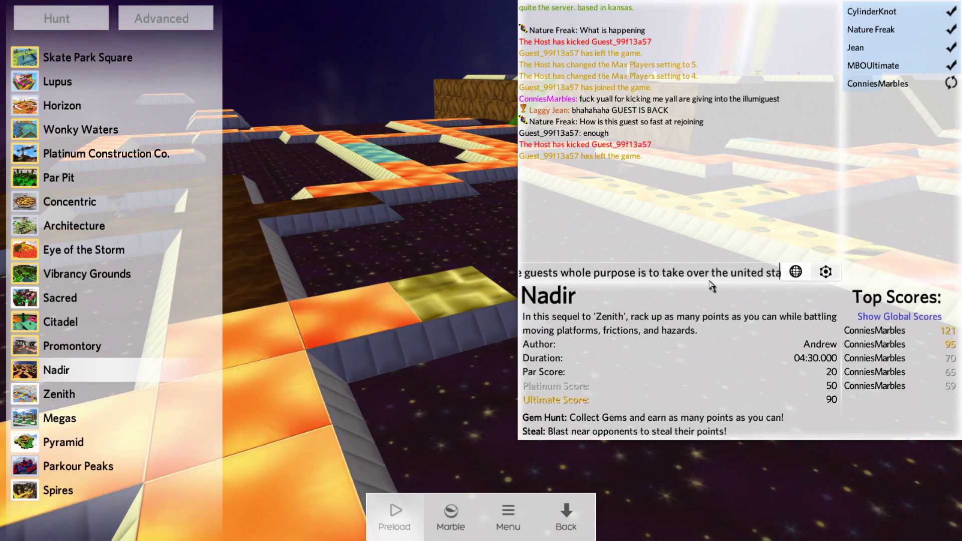
type("tes starting t")
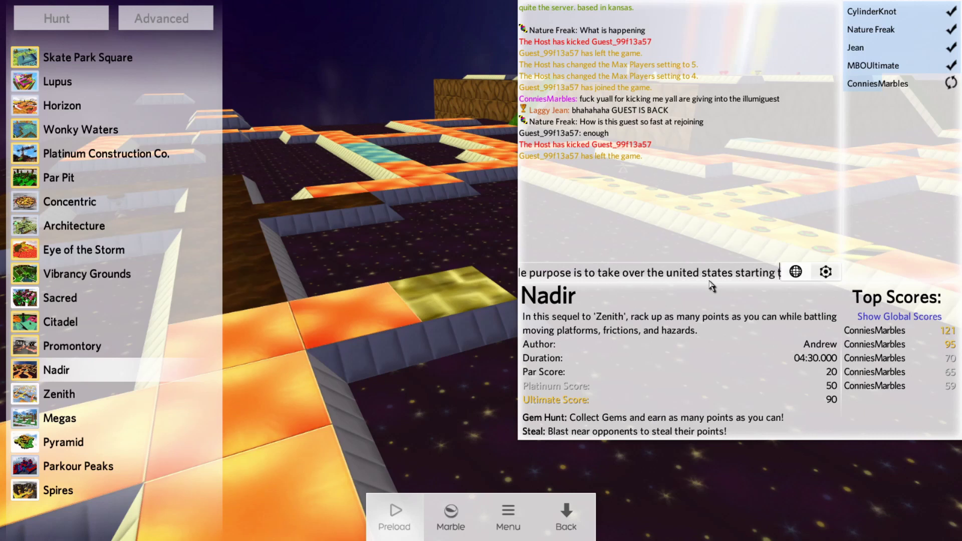
type("ith pq")
key("Return")
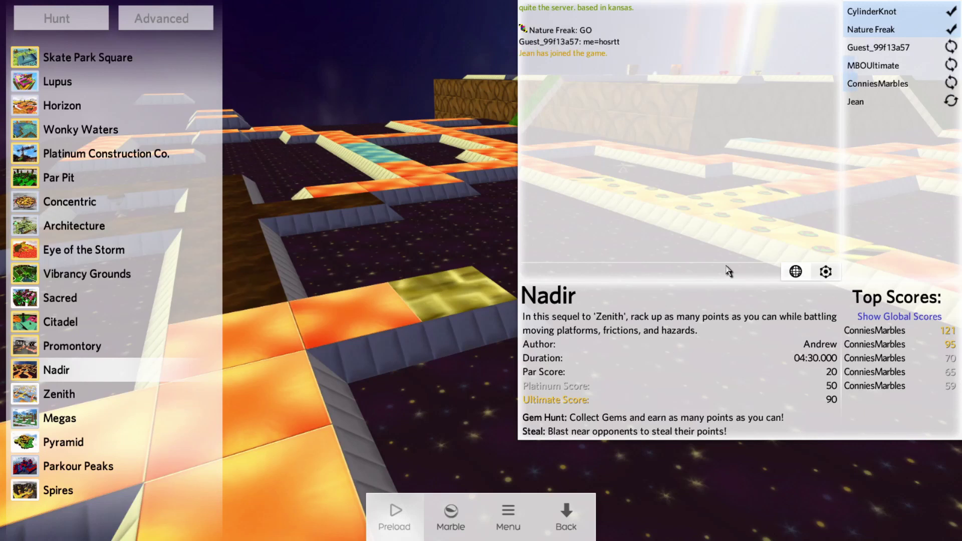
type("no u n")
type("o no hosrtt")
Send three chat replies saying you don't want to host the match either.
key("Return")
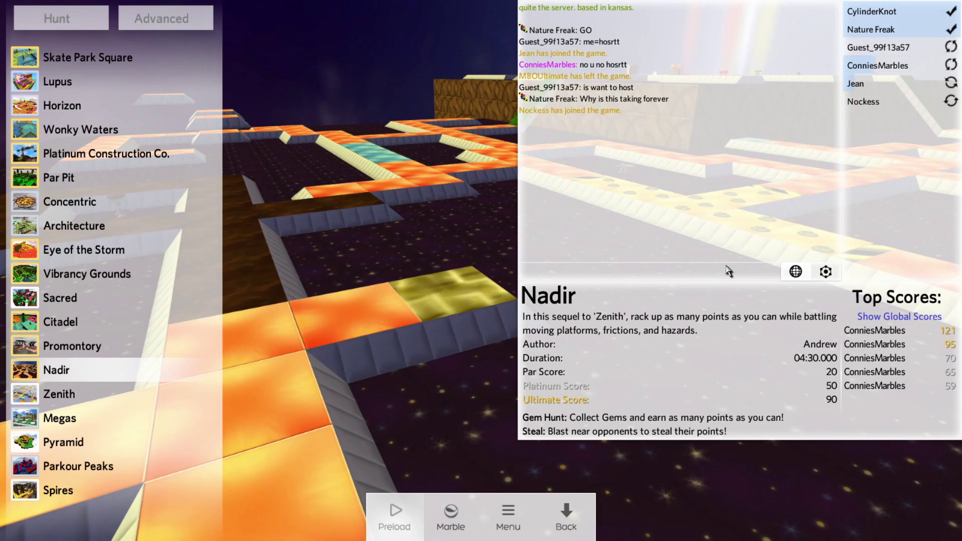
type("s not want to h")
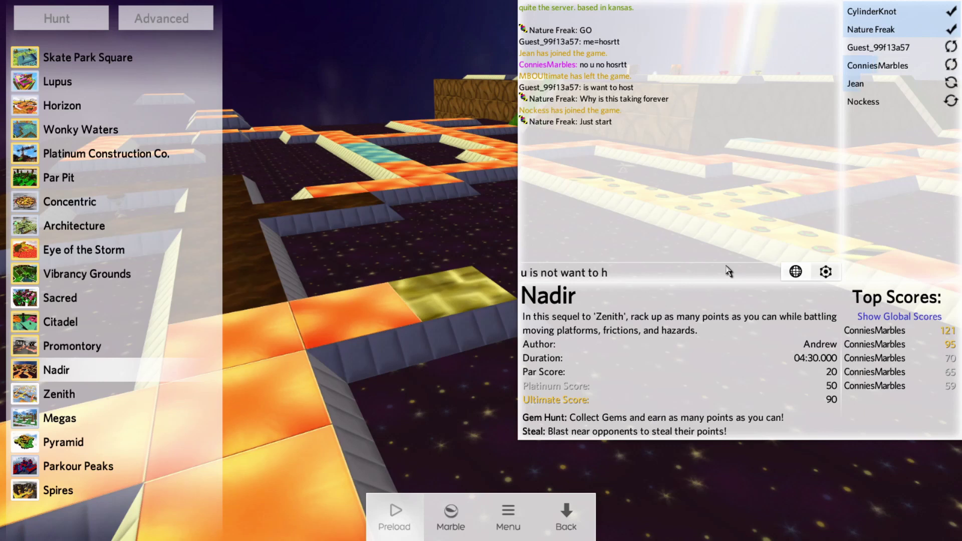
type("ost")
key("Return")
type("i ")
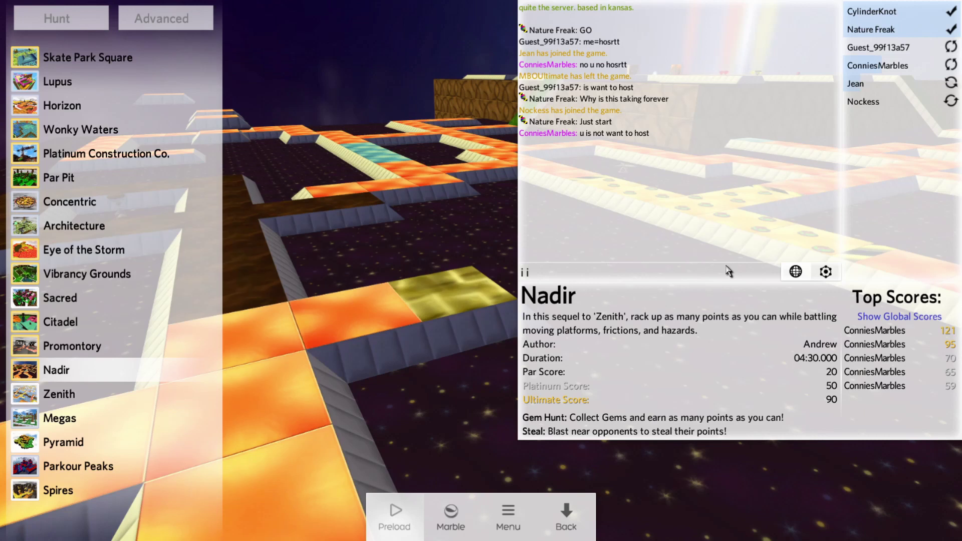
type("is not want to host")
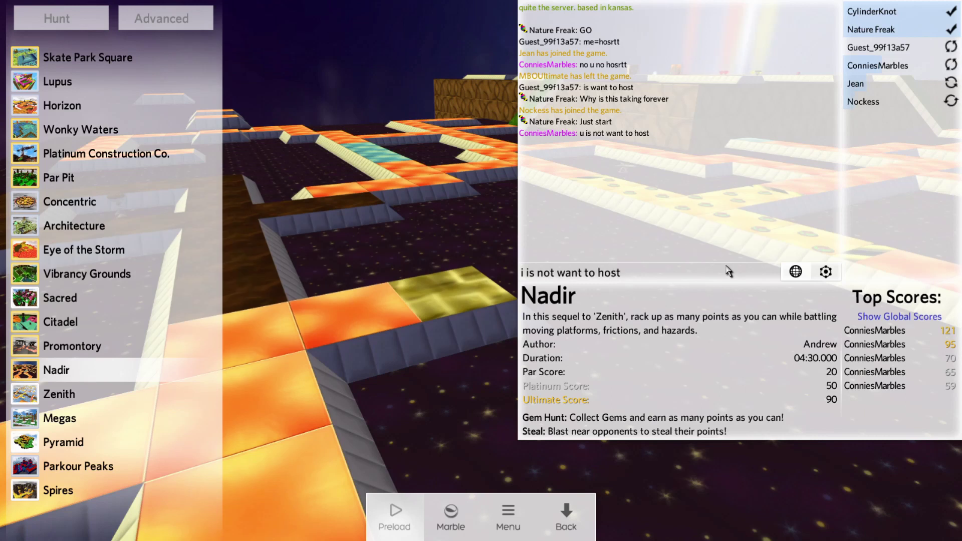
type(" either")
key("Return")
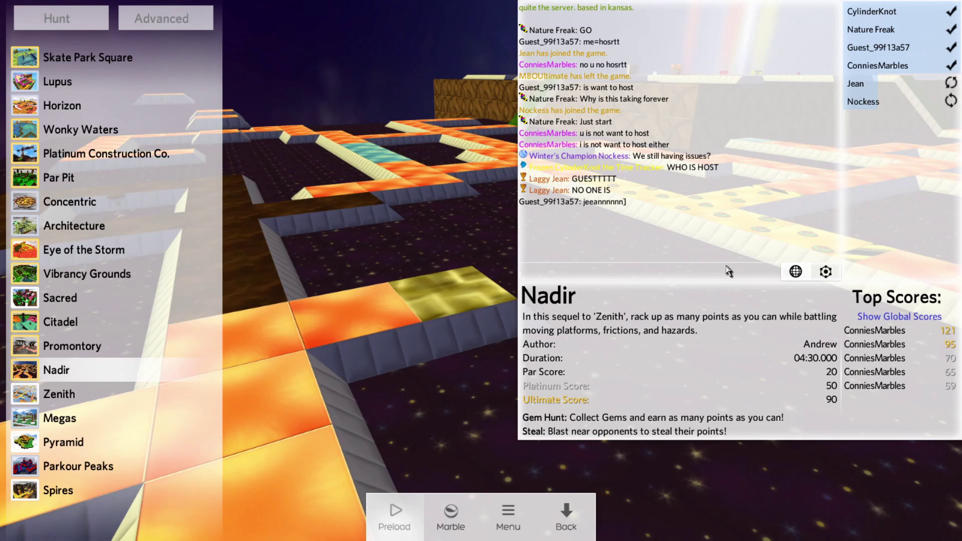
type("is the gurst h")
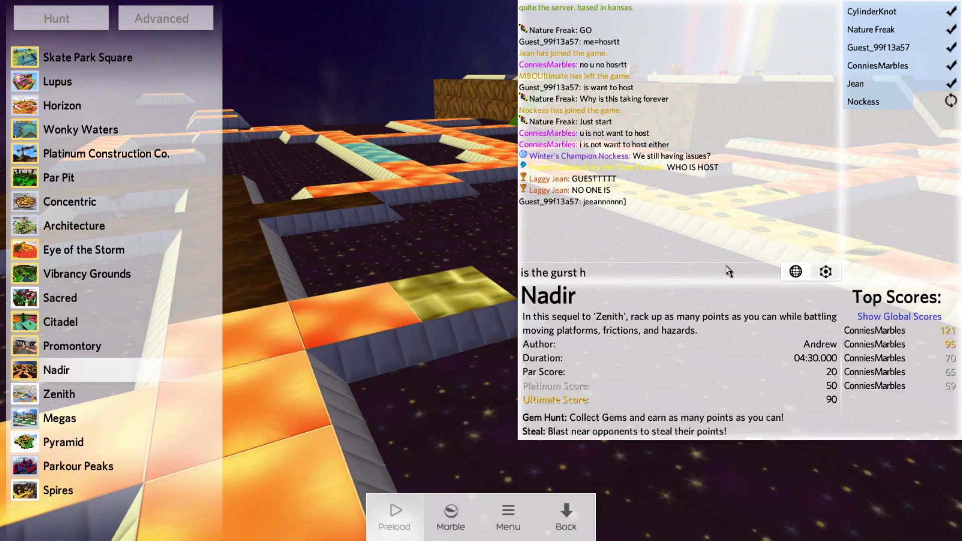
type("ost")
Send 'is the gurst host' and 'guersrt are u sure ur not host' to the lobby chat.
key("Return")
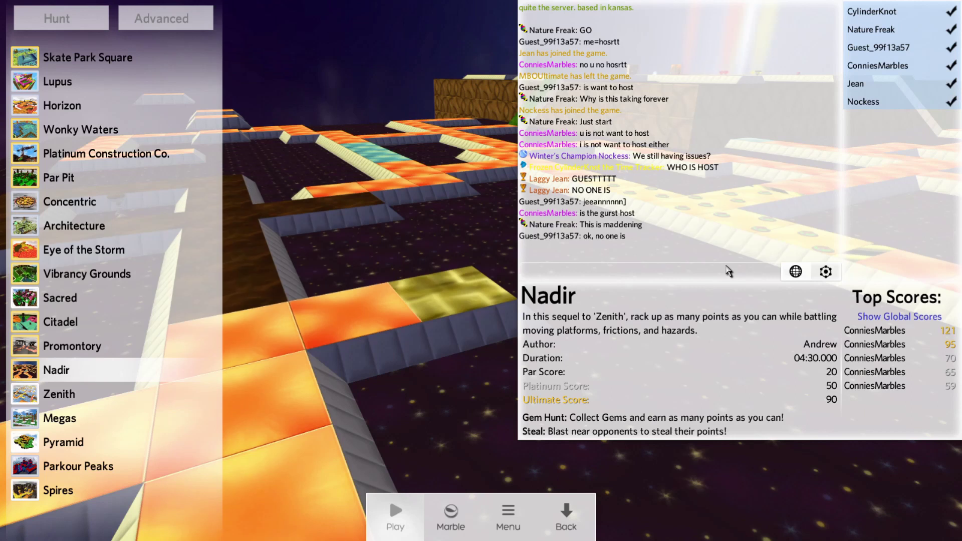
type("guersrt are u")
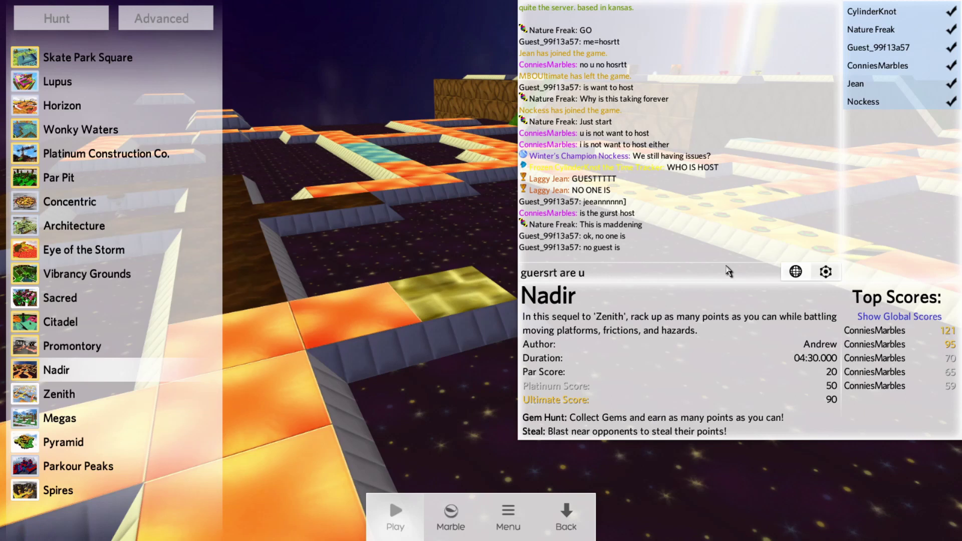
type(" sure ur not ho")
type("st")
key("Return")
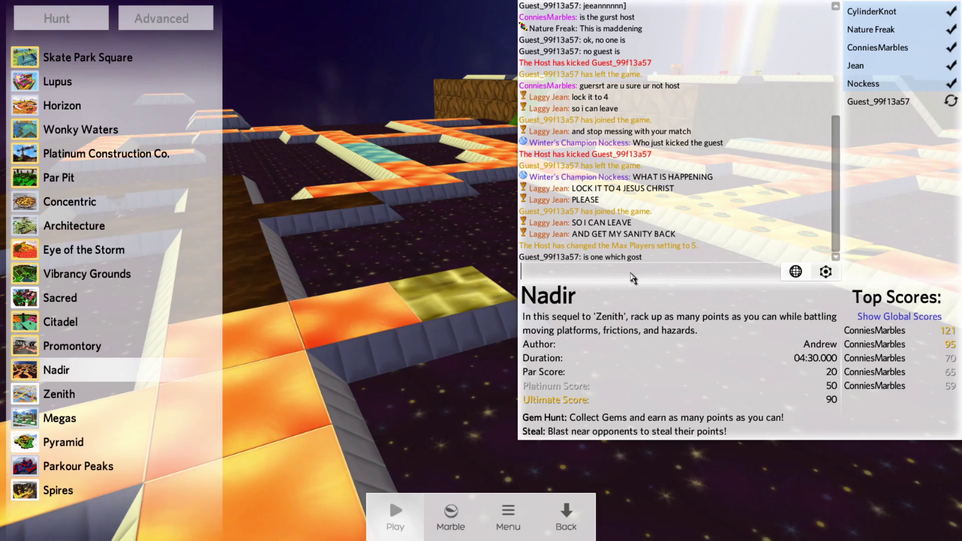
type("guyesrt")
Send 'guyesrt' and 'pls' in chat, then dismiss the kicked-from-server notice.
key("Return")
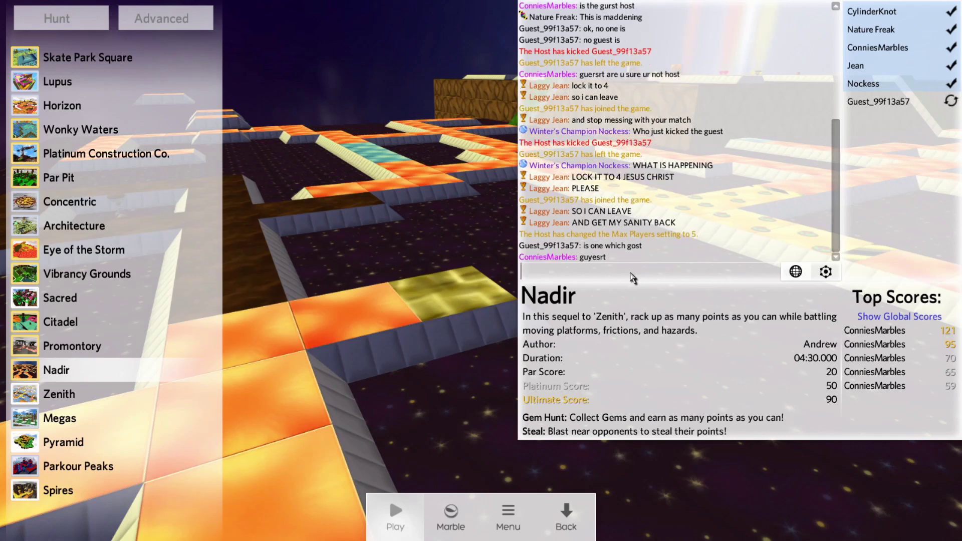
type("pls")
key("Return")
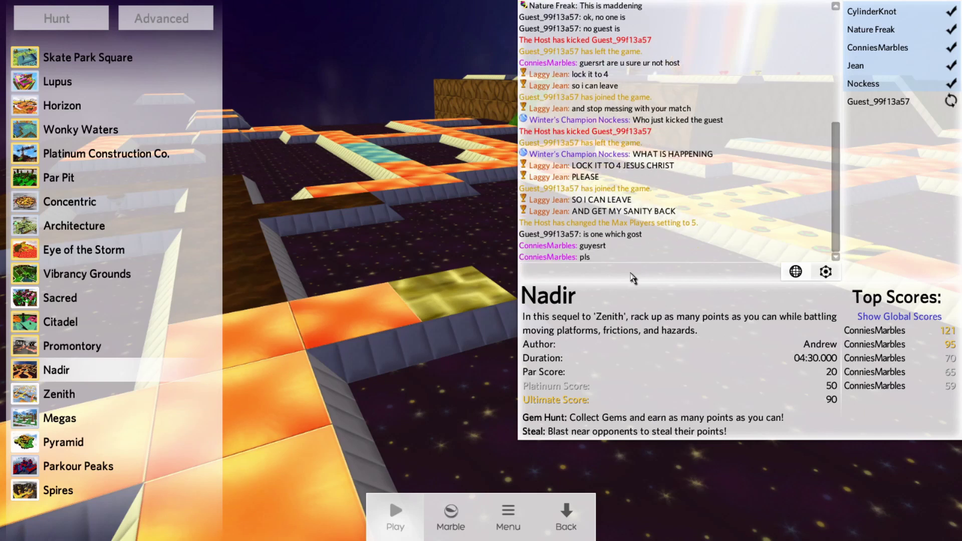
key("Return")
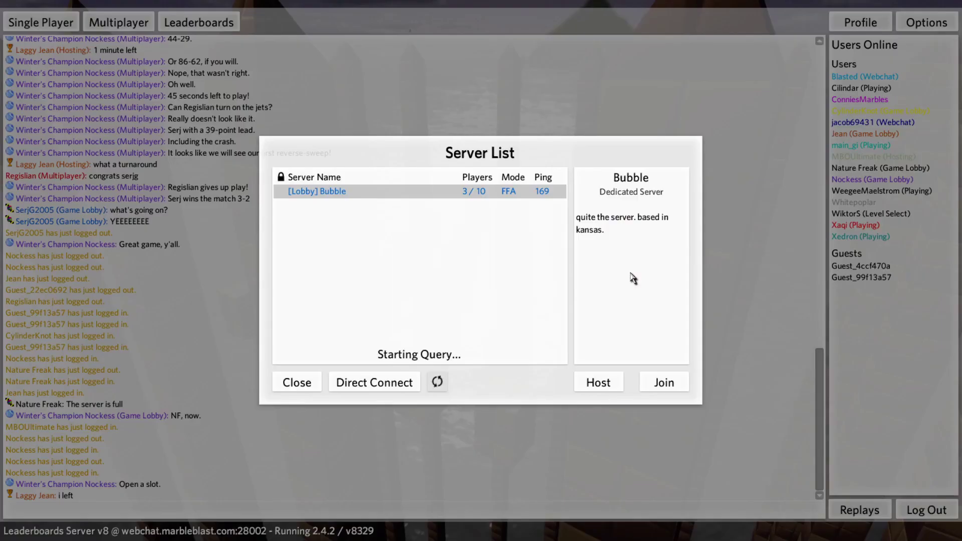
Join the [Lobby] Bubble server from the Server List again.
double_click(361, 205)
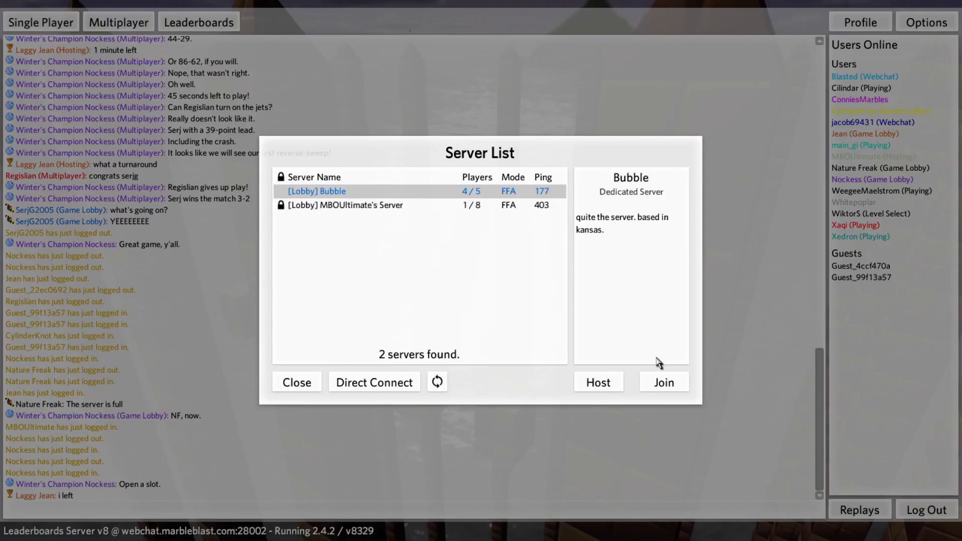
left_click(660, 382)
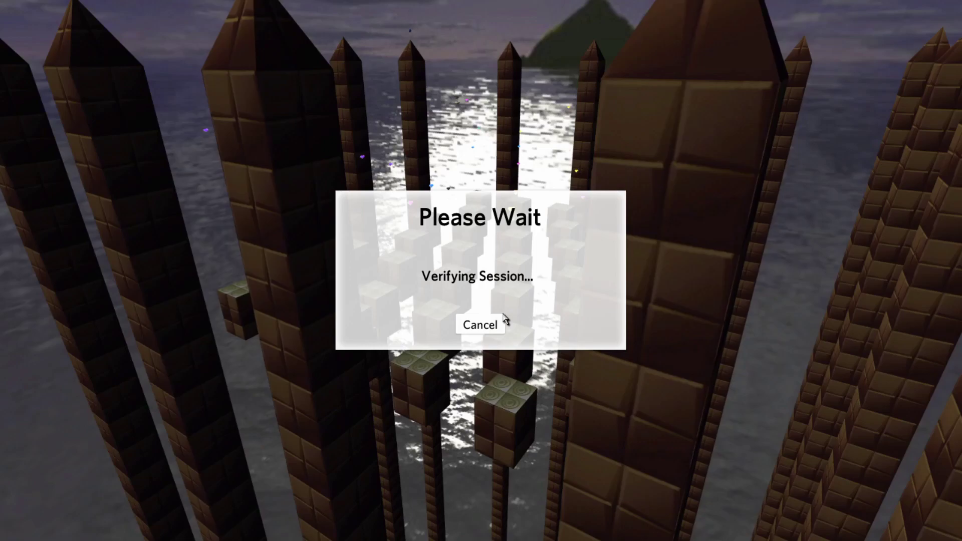